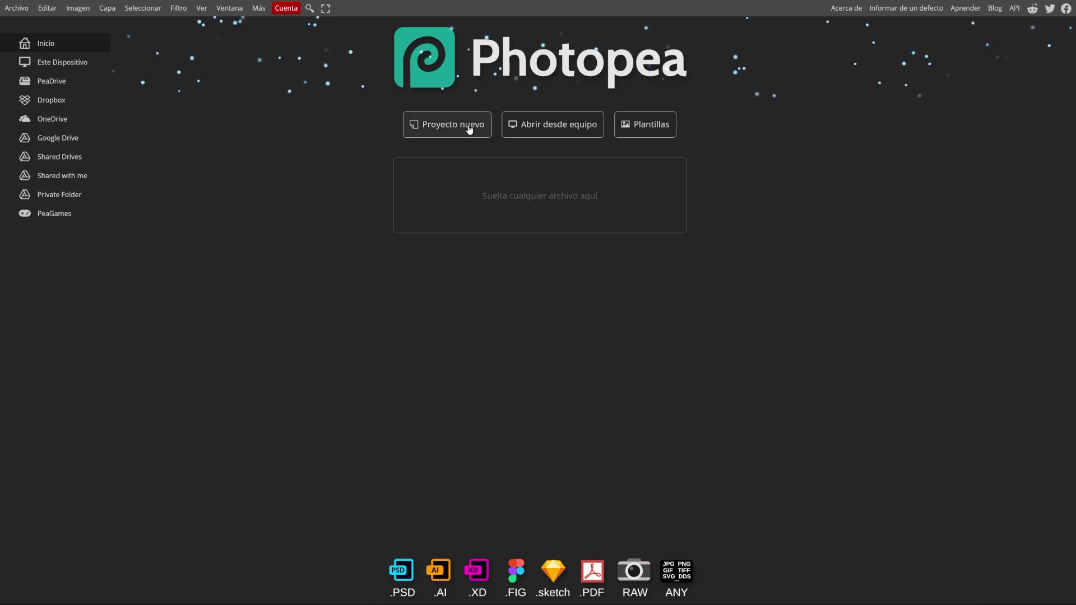
Step: Create a new blank 1280×720 Youtube Thumbnail canvas in Photopea
{"action": "left_click", "coordinate": [469, 126]}
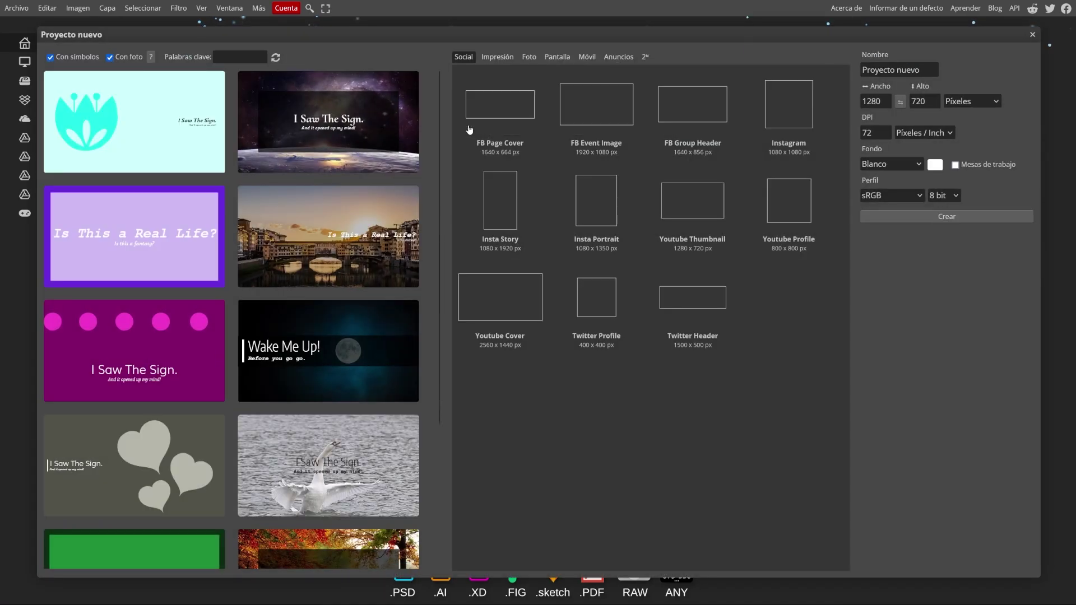
{"action": "left_click", "coordinate": [699, 194]}
{"action": "left_click", "coordinate": [931, 218]}
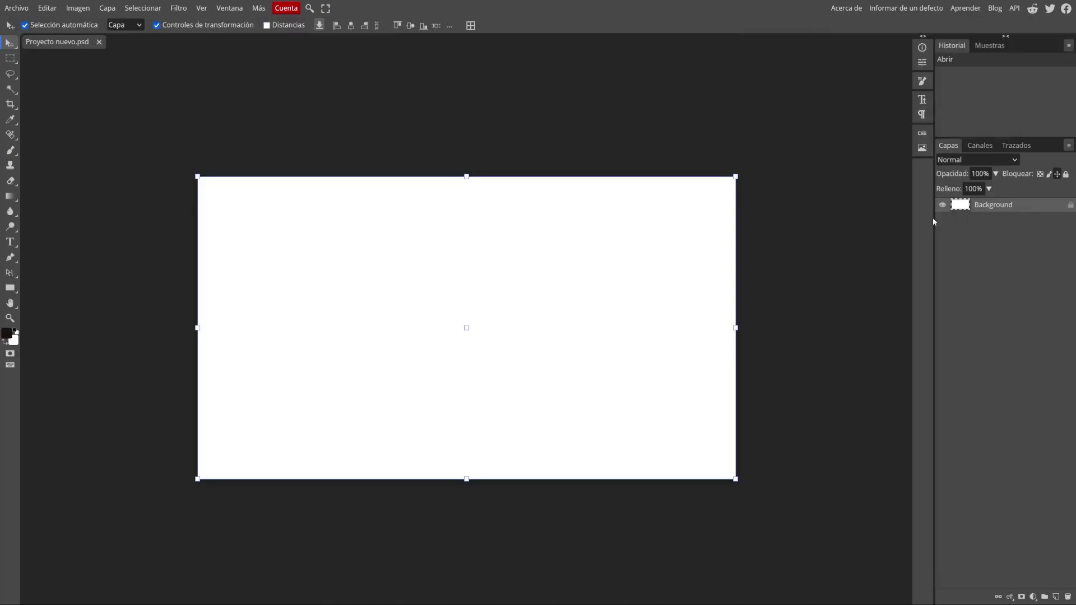
Step: With the Type tool, start loading a Highway Gothic font file via Cargar Tipo de letra
{"action": "left_click", "coordinate": [9, 242]}
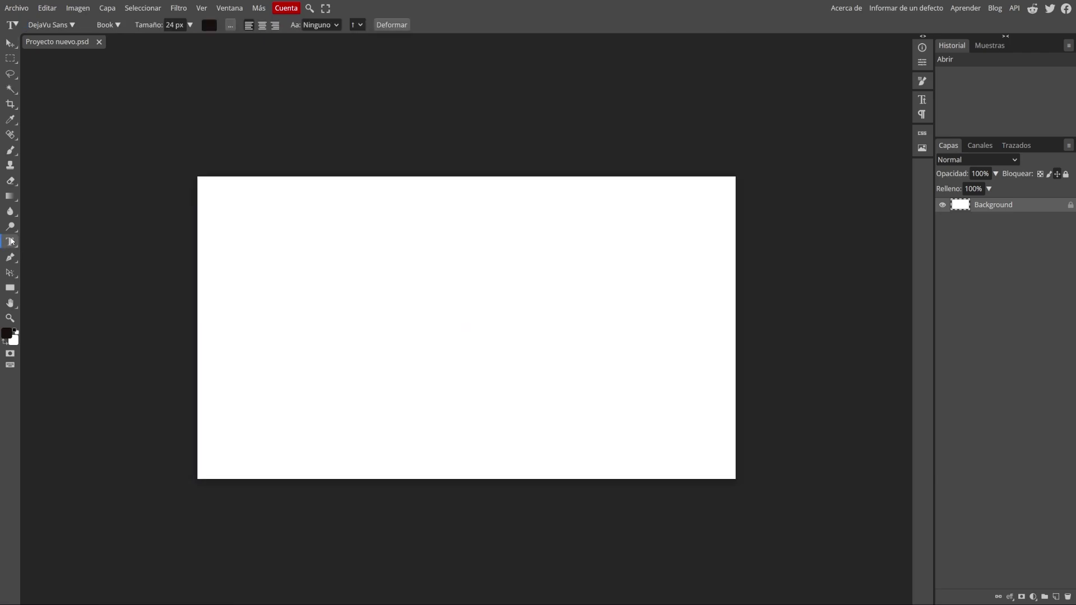
{"action": "left_click", "coordinate": [72, 25]}
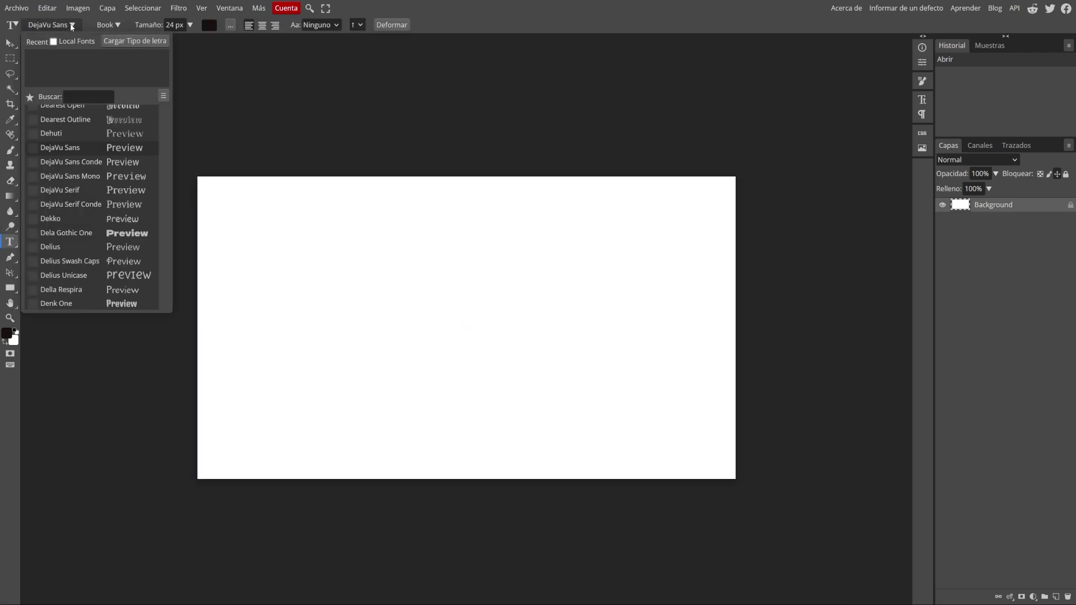
{"action": "left_click", "coordinate": [141, 42]}
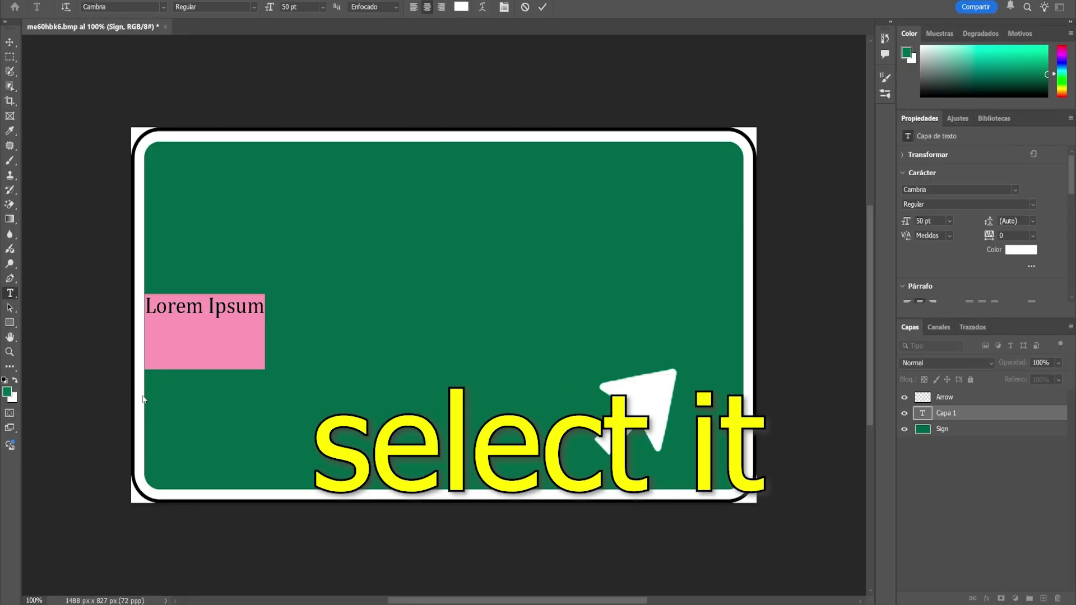
Step: Replace the Lorem Ipsum placeholder with 'Charleston' and commit the text
{"action": "type", "text": "Charles"}
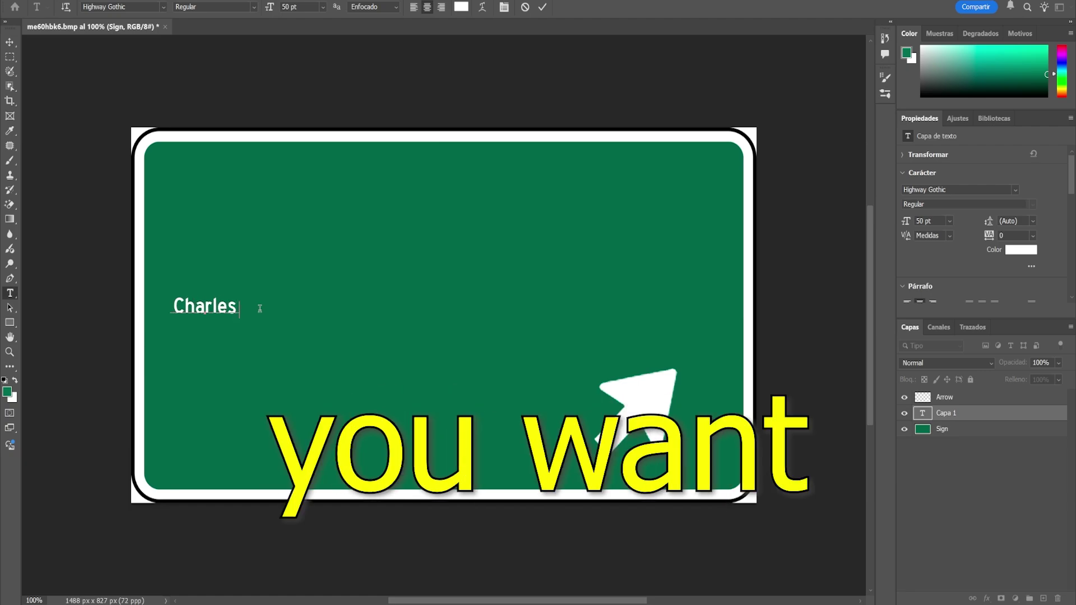
{"action": "type", "text": "ton"}
{"action": "key", "text": "ctrl+Return"}
Step: Enlarge the Charleston text and rotate the arrow beneath it to point up-left
{"action": "key", "text": "v"}
{"action": "left_click_drag", "start_coordinate": [254, 307], "coordinate": [321, 306]}
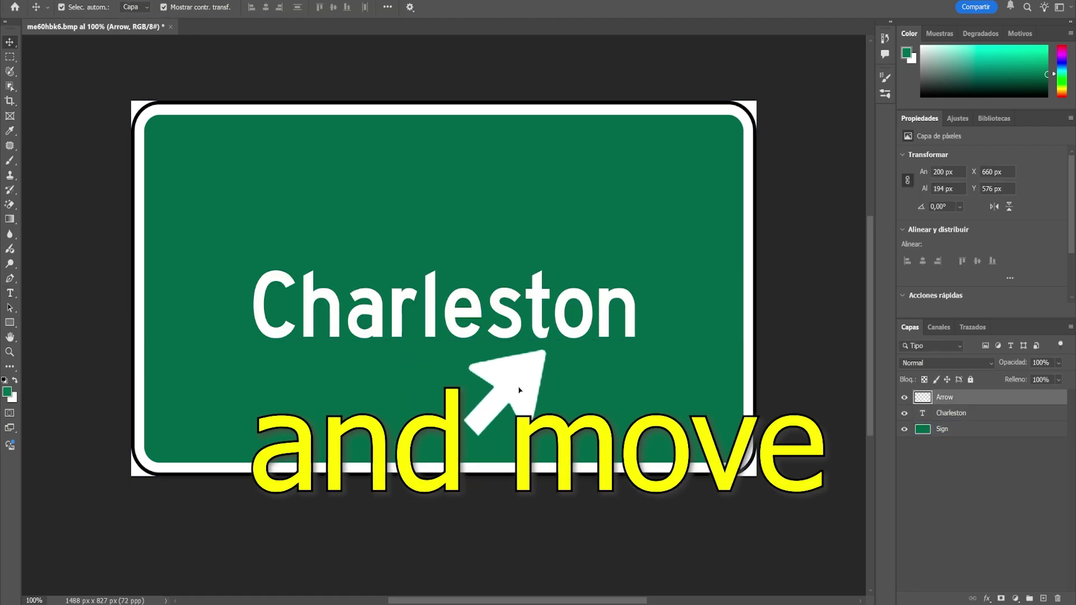
{"action": "left_click_drag", "start_coordinate": [515, 373], "coordinate": [449, 407]}
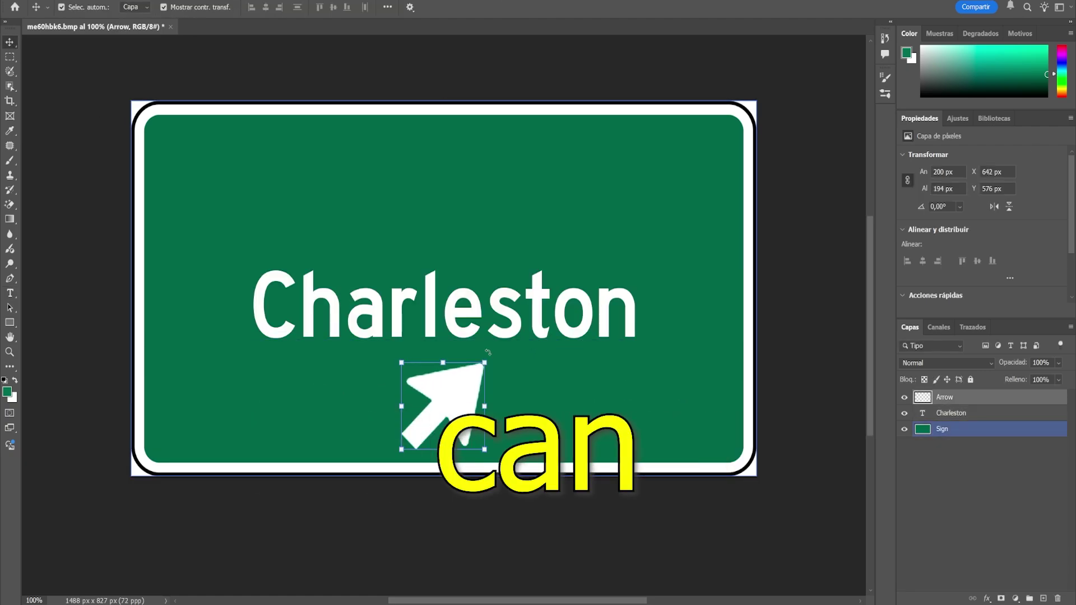
{"action": "left_click_drag", "start_coordinate": [488, 352], "coordinate": [450, 348]}
{"action": "left_click_drag", "start_coordinate": [388, 436], "coordinate": [477, 472]}
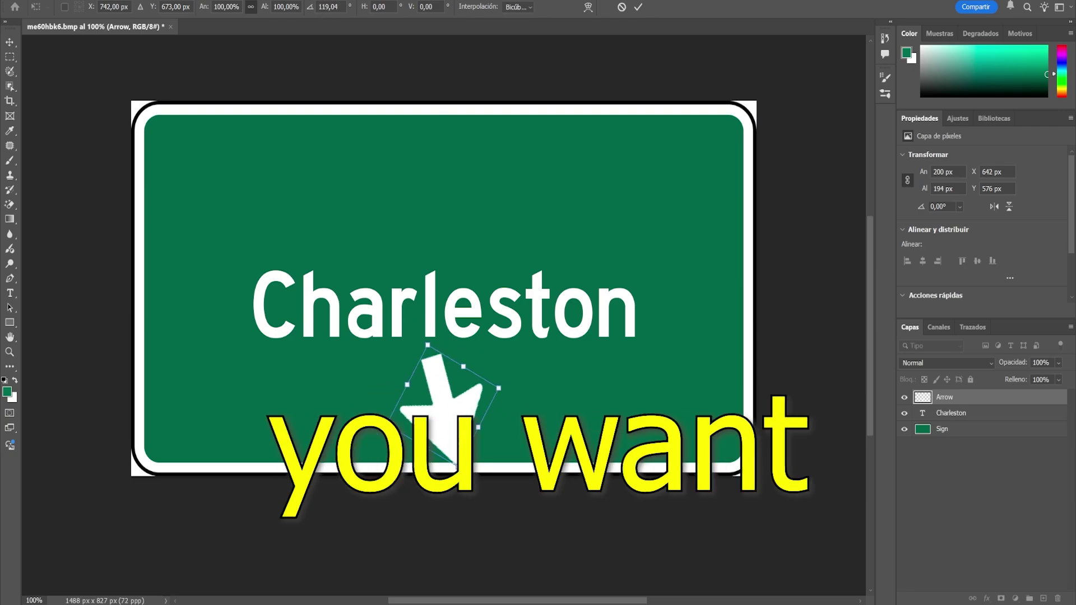
{"action": "left_click_drag", "start_coordinate": [503, 383], "coordinate": [387, 432]}
{"action": "key", "text": "Return"}
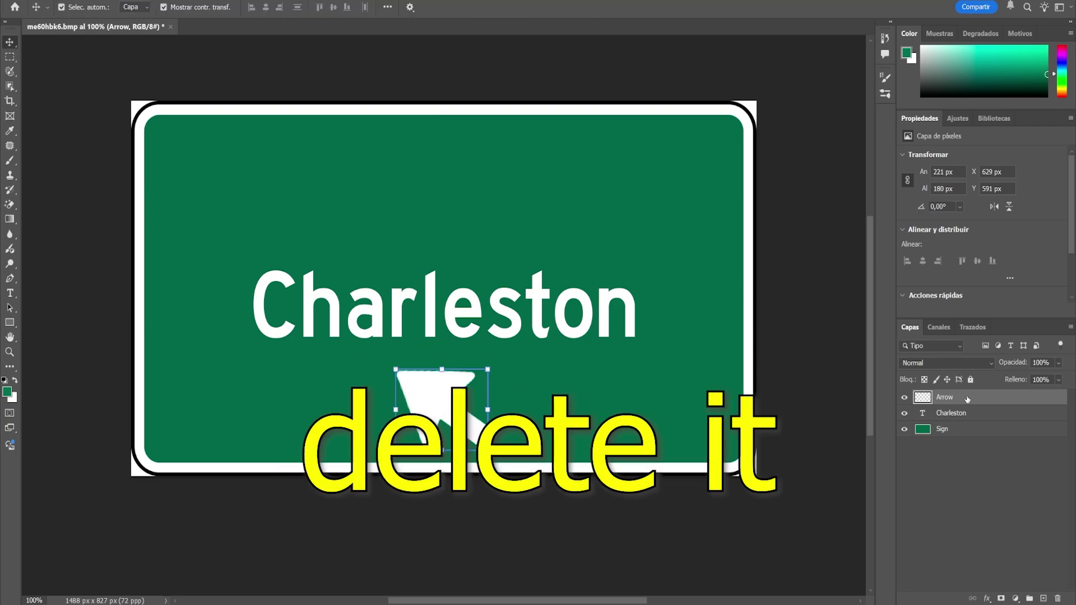
Step: Delete and restore the arrow layer, then preview an Interstate 79 shield image online
{"action": "key", "text": "Delete"}
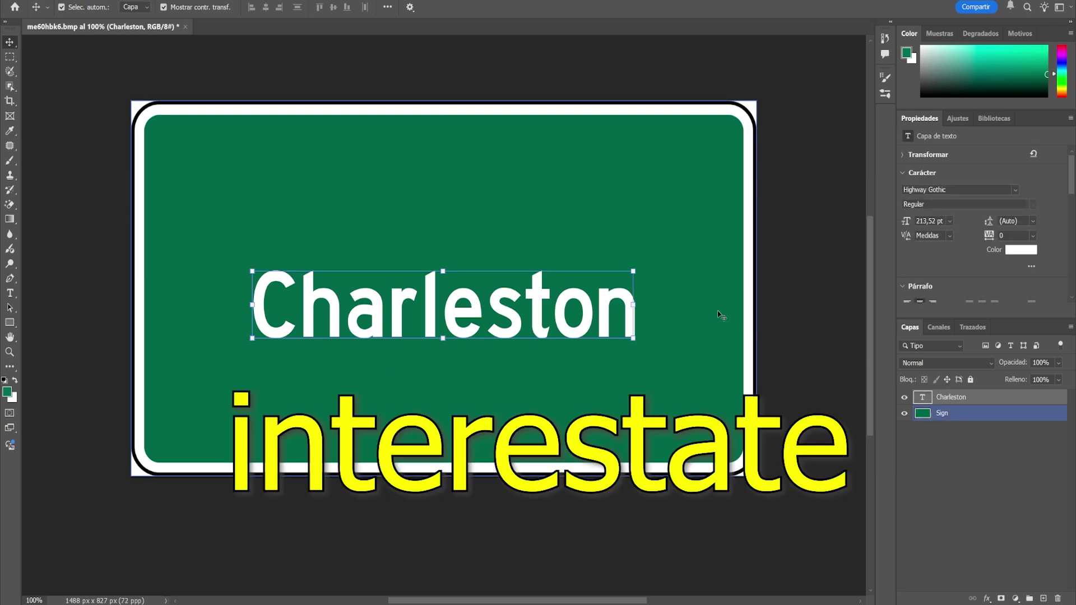
{"action": "key", "text": "ctrl+z"}
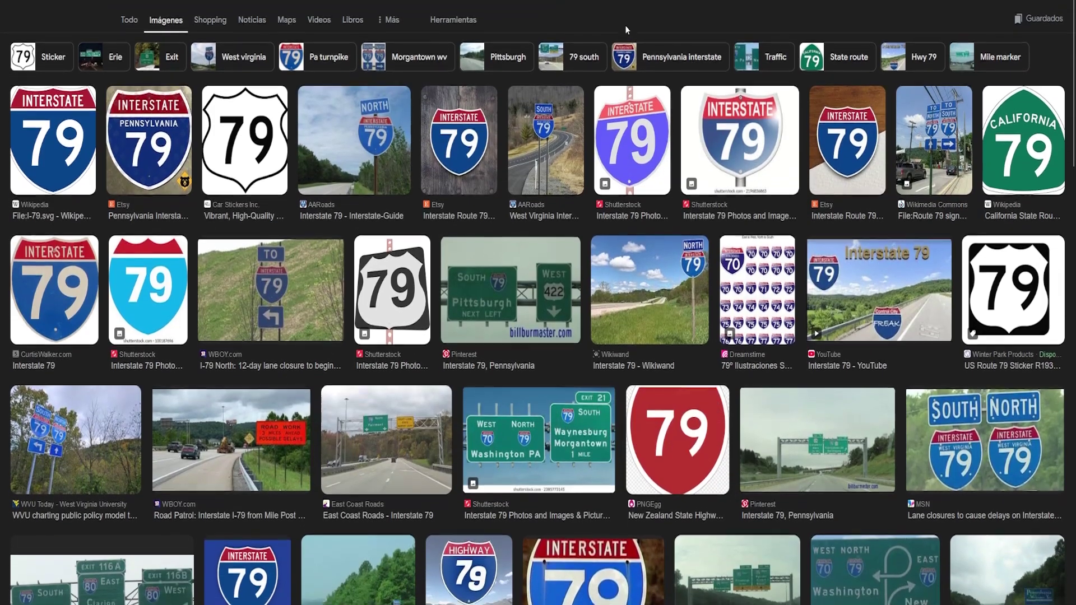
{"action": "scroll", "coordinate": [624, 25], "scroll_direction": "down", "scroll_amount": 1}
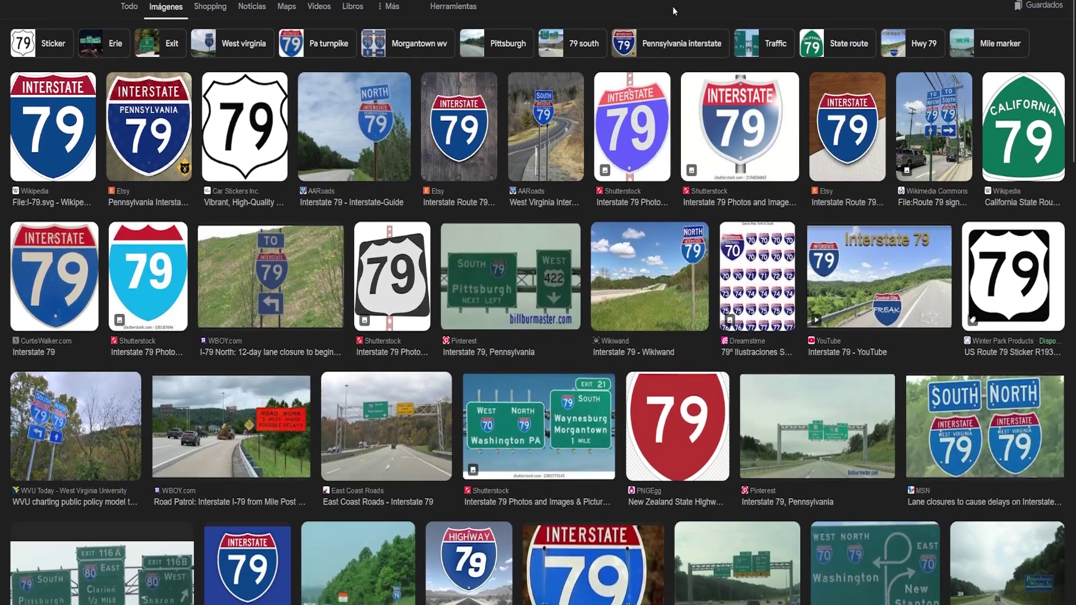
{"action": "left_click", "coordinate": [38, 137]}
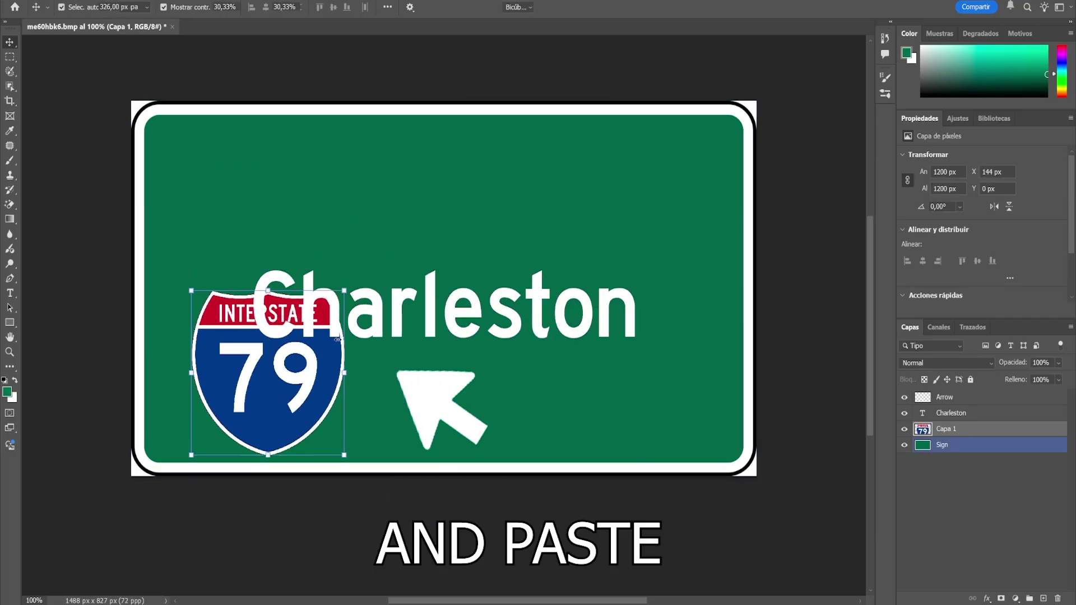
Step: Scale the pasted Interstate 79 shield down to a smaller size on the sign
{"action": "left_click_drag", "start_coordinate": [338, 340], "coordinate": [259, 183]}
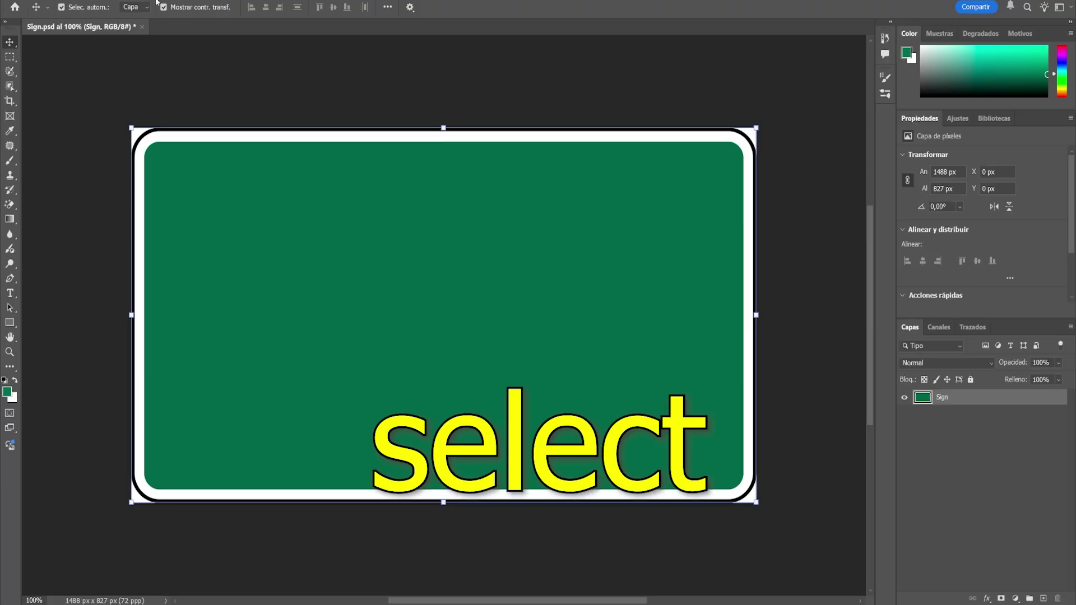
Step: Crop the canvas to a short strip and fit the copied green sign into it
{"action": "key", "text": "ctrl+a"}
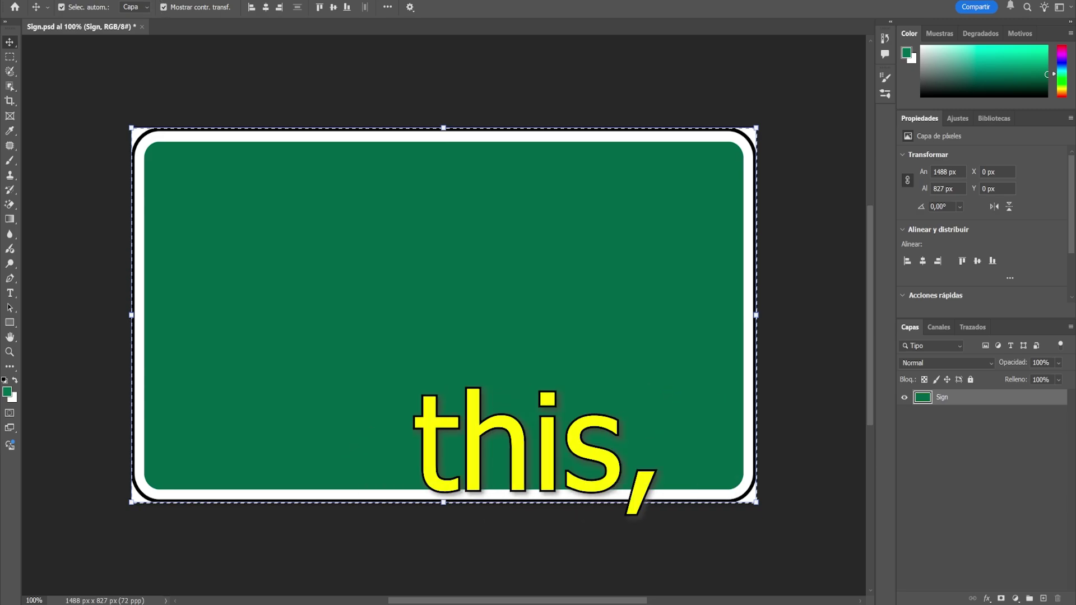
{"action": "key", "text": "c"}
{"action": "left_click_drag", "start_coordinate": [420, 127], "coordinate": [421, 249]}
{"action": "key", "text": "Return"}
{"action": "key", "text": "v"}
{"action": "key", "text": "ctrl+v"}
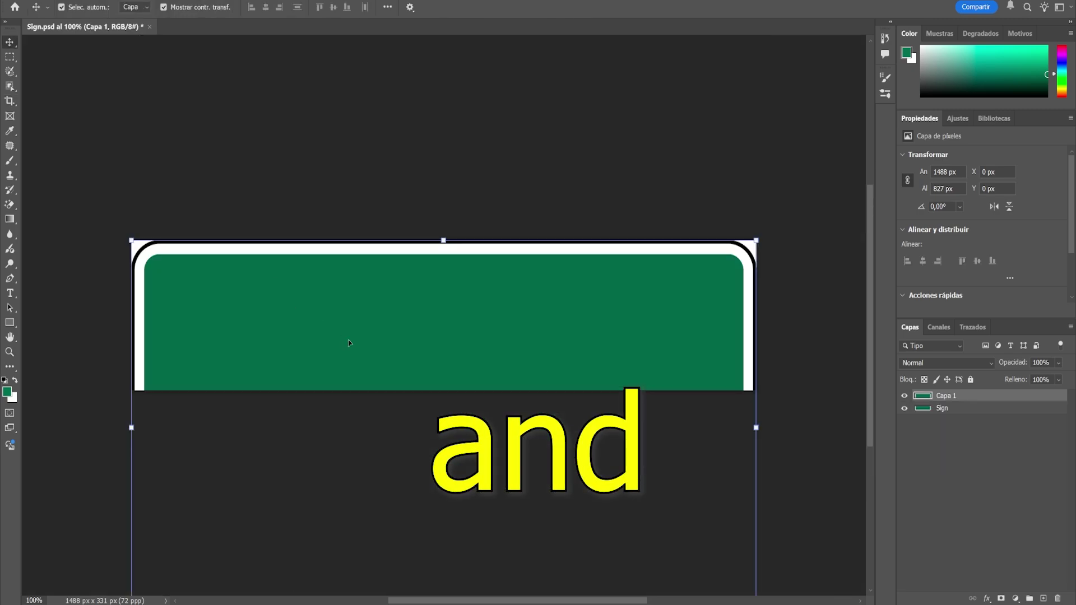
{"action": "left_click_drag", "start_coordinate": [443, 533], "coordinate": [444, 311]}
{"action": "key", "text": "Return"}
Step: Add 'POLLO CITY' in white and scale it up on the sign's right side
{"action": "key", "text": "t"}
{"action": "left_click", "coordinate": [244, 256]}
{"action": "type", "text": "POLLO CITY"}
{"action": "key", "text": "ctrl+Return"}
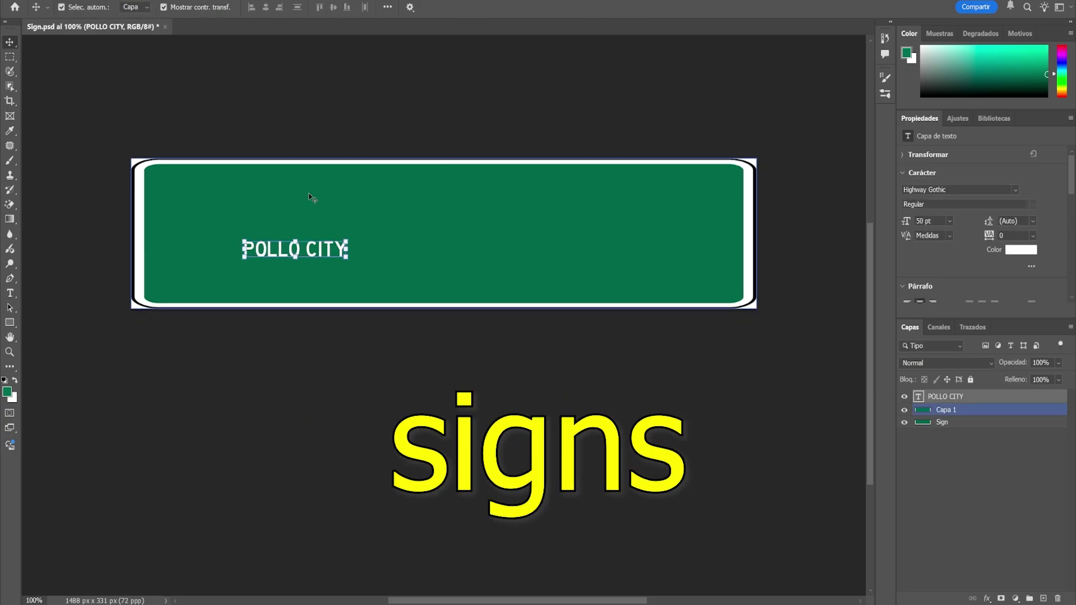
{"action": "key", "text": "ctrl+t"}
{"action": "left_click_drag", "start_coordinate": [347, 259], "coordinate": [696, 293]}
{"action": "left_click_drag", "start_coordinate": [592, 234], "coordinate": [622, 236]}
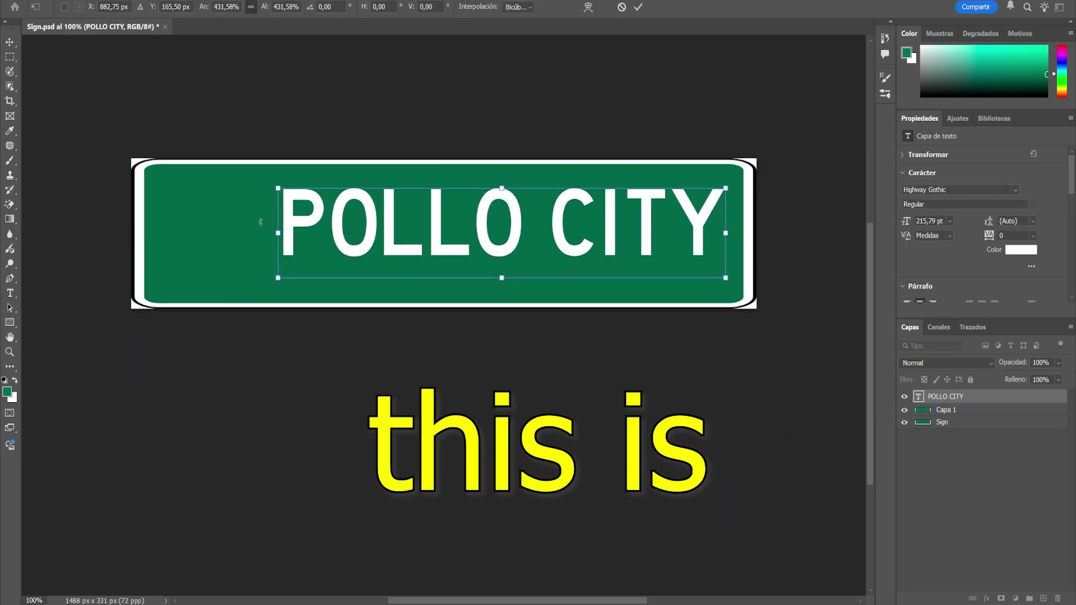
{"action": "left_click_drag", "start_coordinate": [276, 235], "coordinate": [416, 230]}
{"action": "key", "text": "Return"}
Step: Add a large exit number '34' at the left and shift POLLO CITY about 60 px left
{"action": "left_click", "coordinate": [223, 240]}
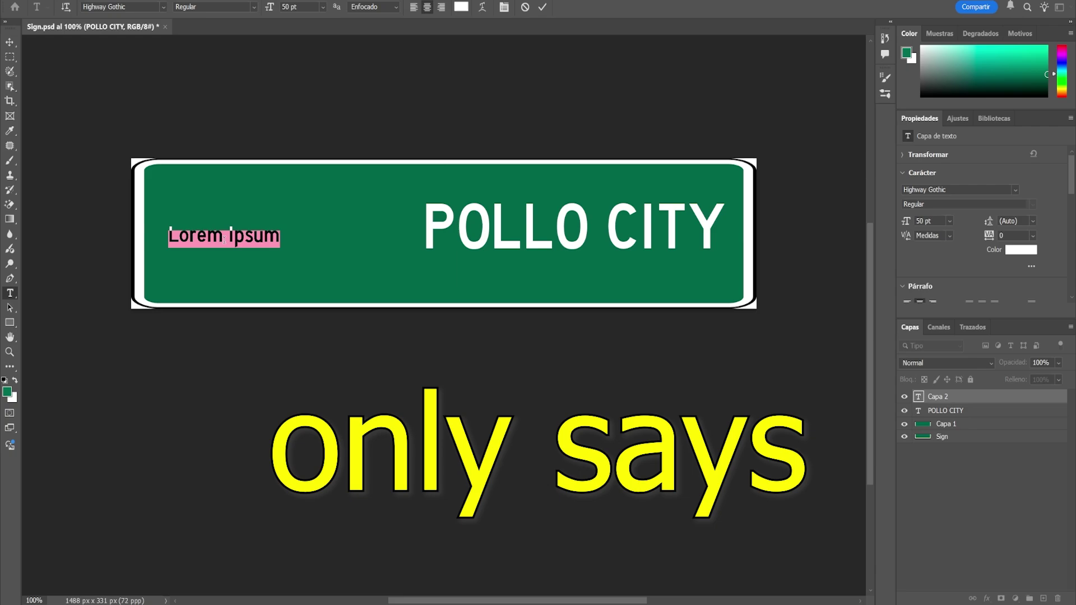
{"action": "type", "text": "34"}
{"action": "key", "text": "ctrl+Return"}
{"action": "key", "text": "v"}
{"action": "key", "text": "ctrl+t"}
{"action": "left_click_drag", "start_coordinate": [237, 224], "coordinate": [289, 198]}
{"action": "left_click", "coordinate": [638, 7]}
{"action": "left_click_drag", "start_coordinate": [560, 230], "coordinate": [529, 230]}
{"action": "left_click", "coordinate": [427, 95]}
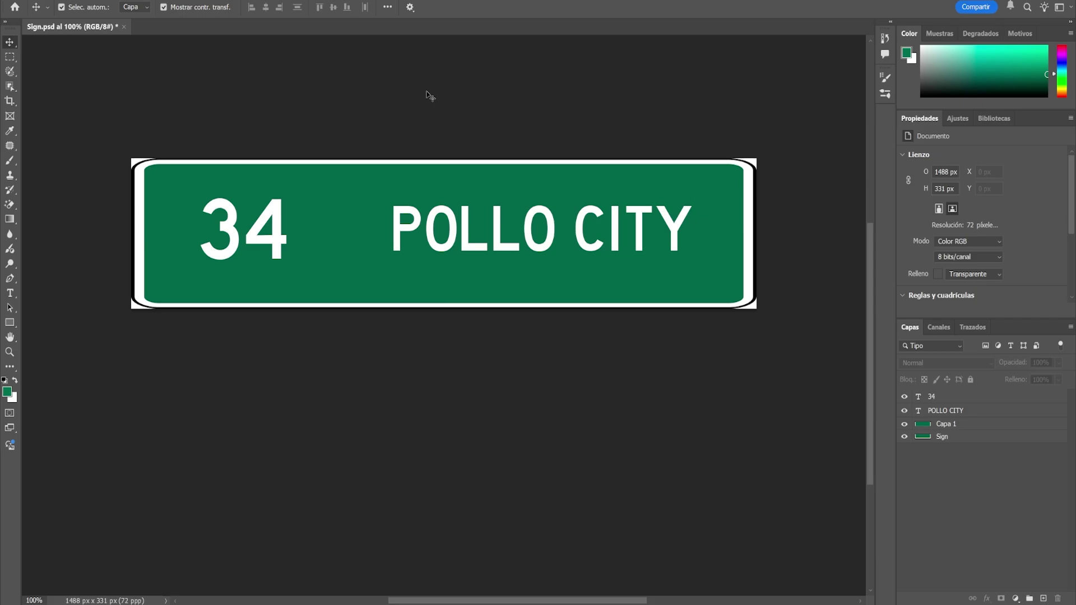